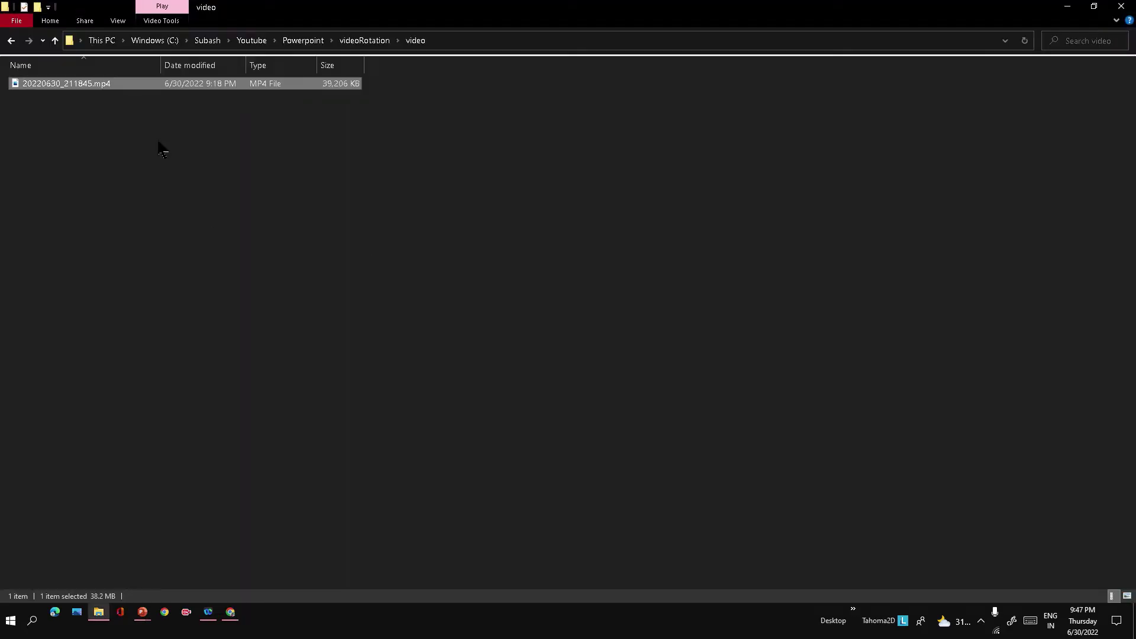
# - Drag the sideways MP4 from the video folder onto slide 1 of Presentation1
pyautogui.click(83, 85)
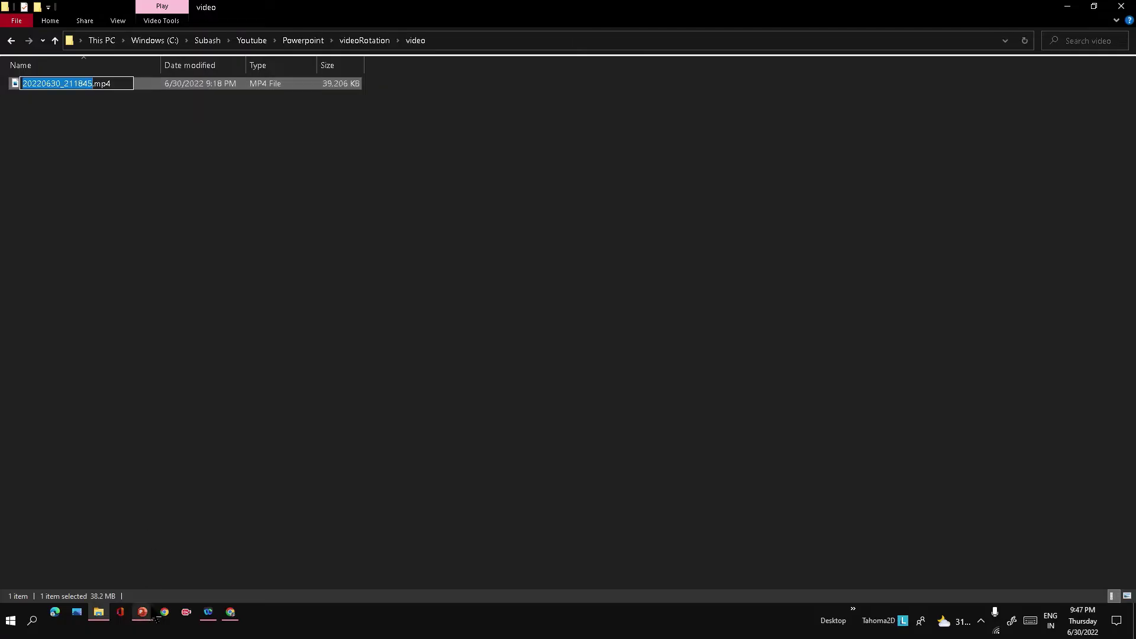
pyautogui.moveTo(147, 624)
pyautogui.click(184, 565)
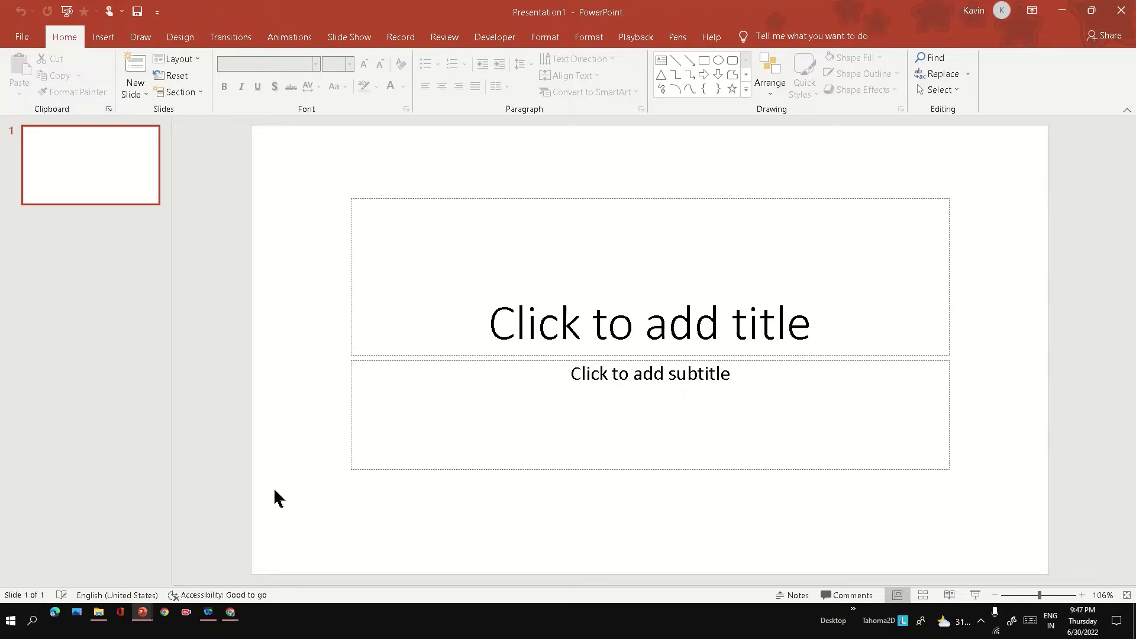
pyautogui.hotkey('alt', 'Tab')
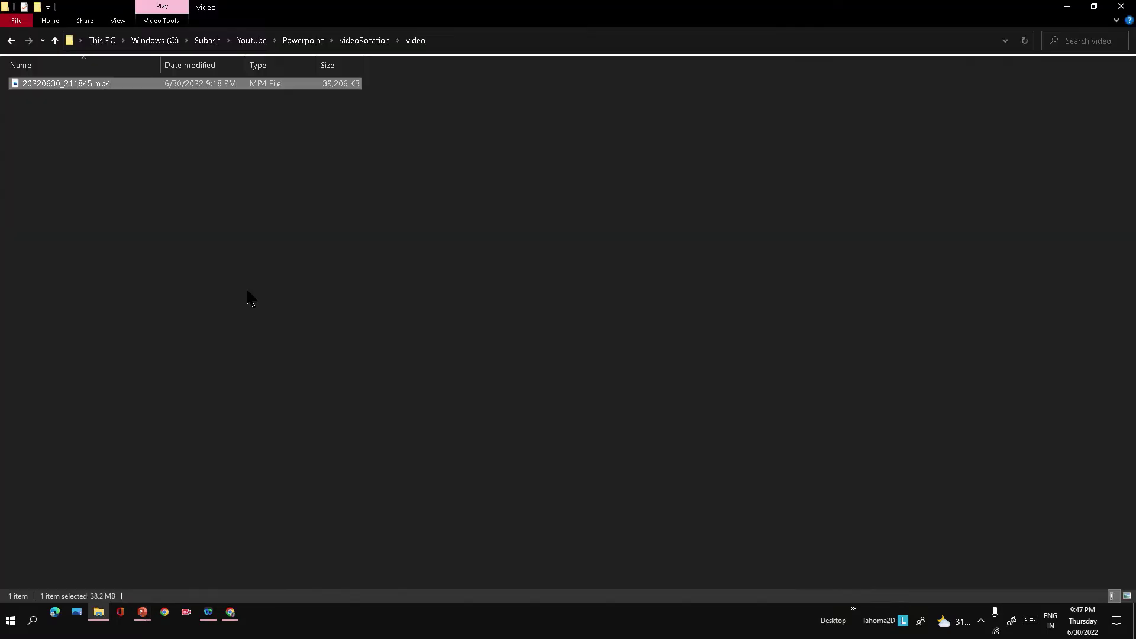
pyautogui.moveTo(70, 86); pyautogui.dragTo(420, 248)
pyautogui.hotkey('alt', 'Tab')
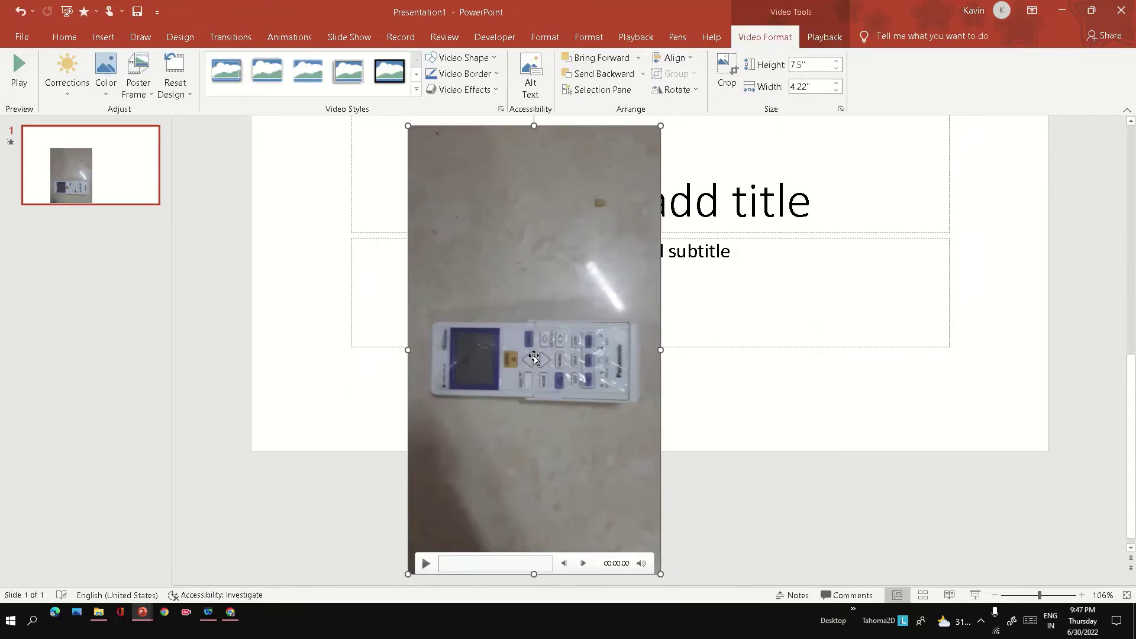
# - Move the 7.5" x 4.22" portrait video up so it spans the slide's full height
pyautogui.scroll(3, 532, 358)
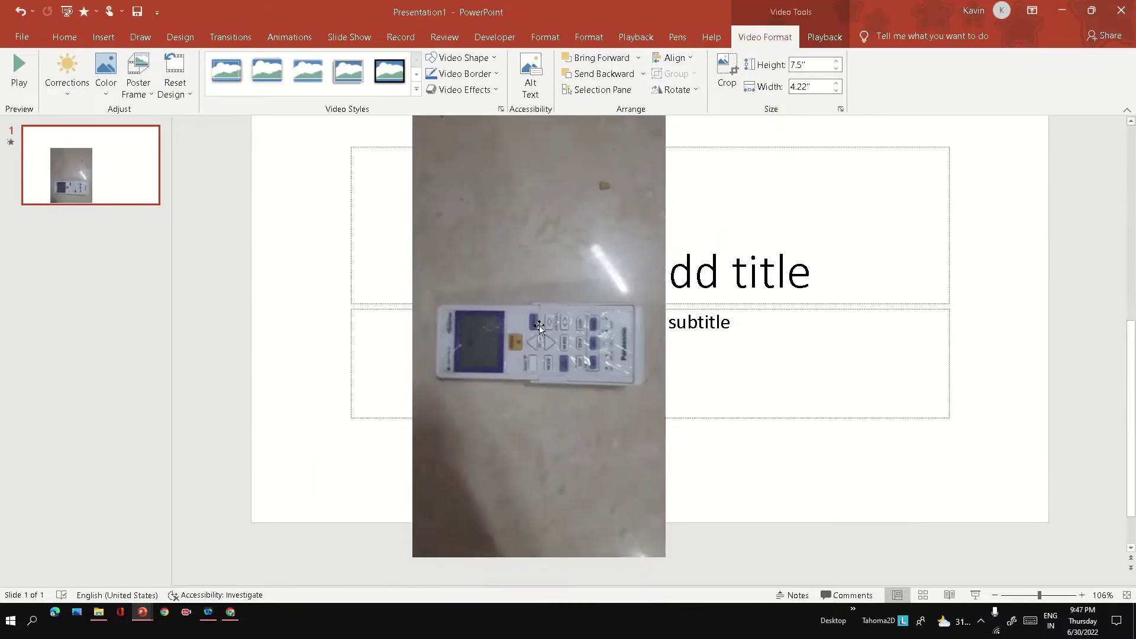
pyautogui.scroll(1, 543, 442)
pyautogui.scroll(1, 521, 326)
pyautogui.moveTo(515, 337); pyautogui.dragTo(521, 279)
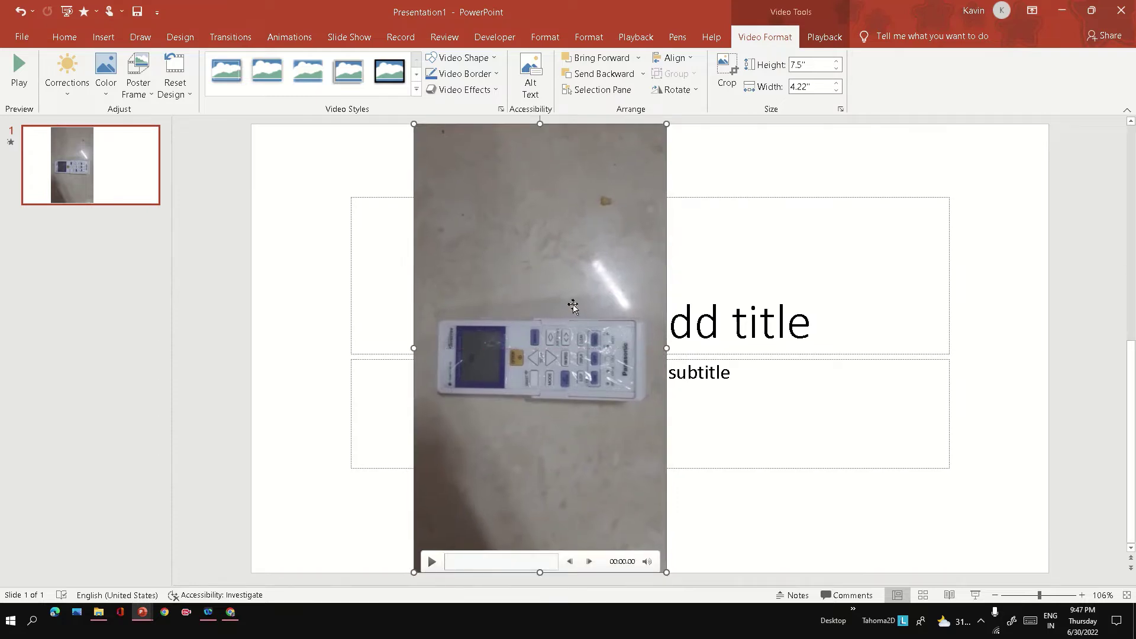
# - Rotate the video 90° right and stretch it from the top-left to fill the slide at 13.33" x 7.5"
pyautogui.click(695, 97)
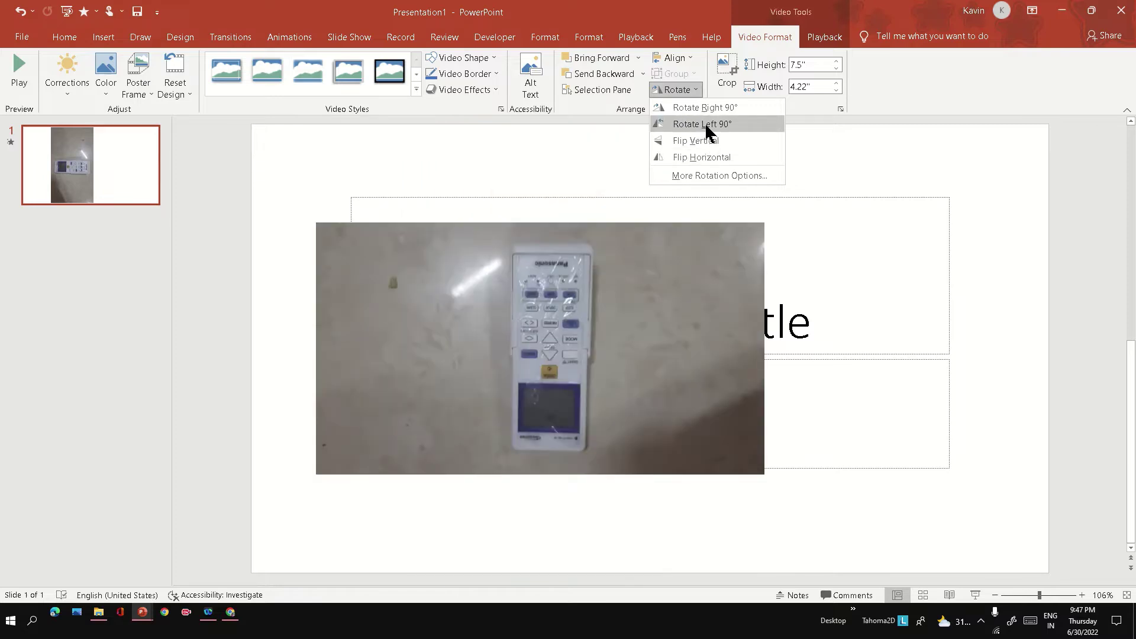
pyautogui.click(708, 108)
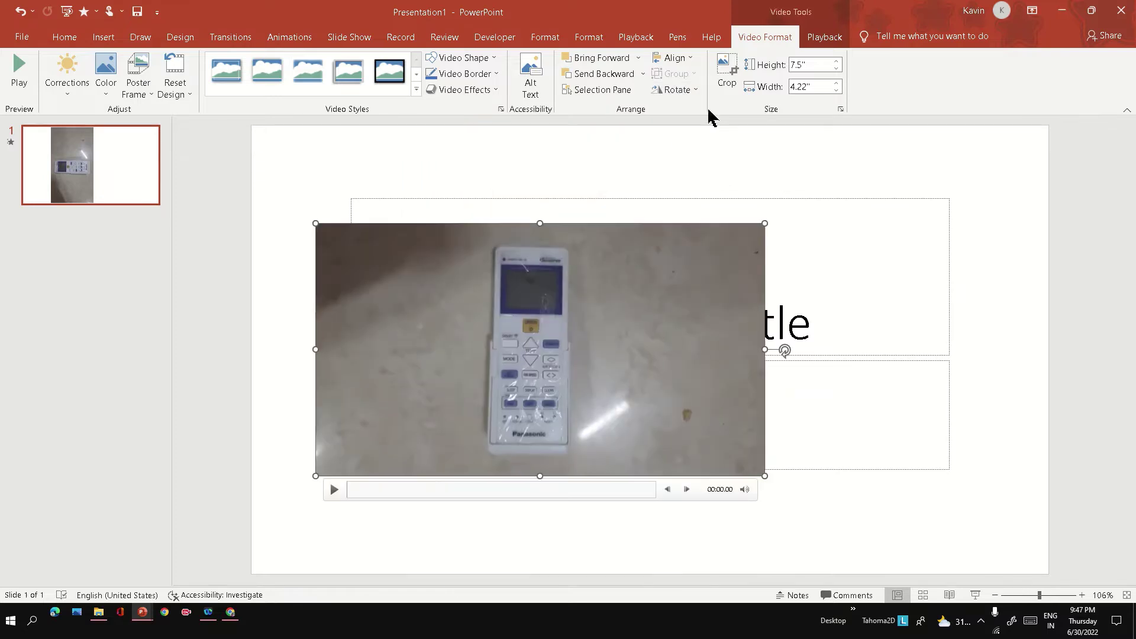
pyautogui.moveTo(652, 337); pyautogui.dragTo(590, 246)
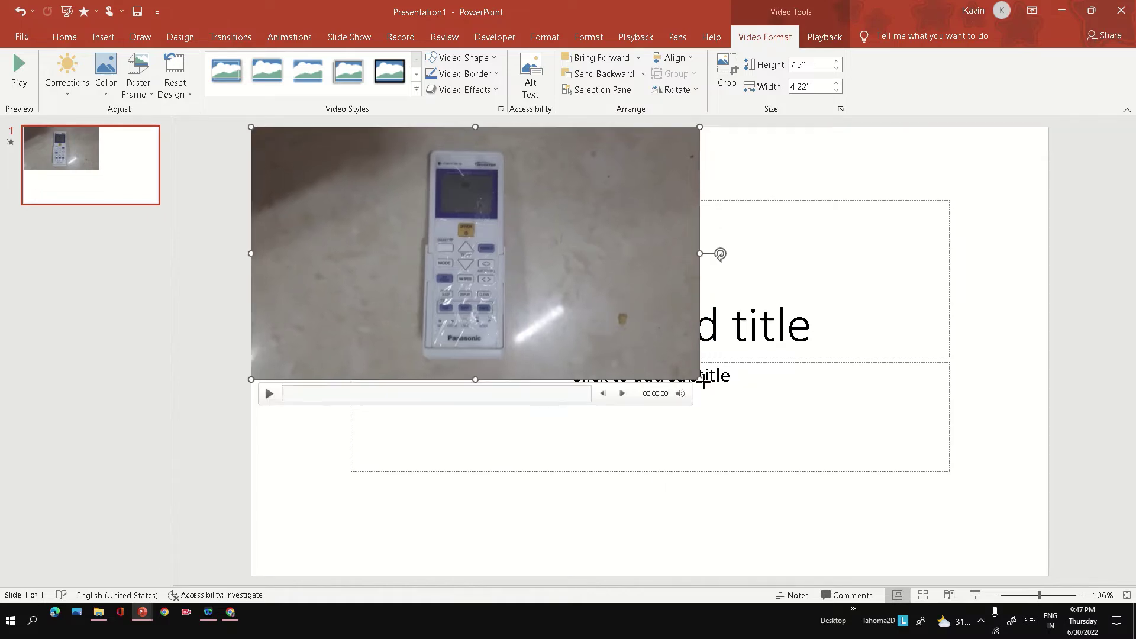
pyautogui.moveTo(702, 381); pyautogui.dragTo(935, 575)
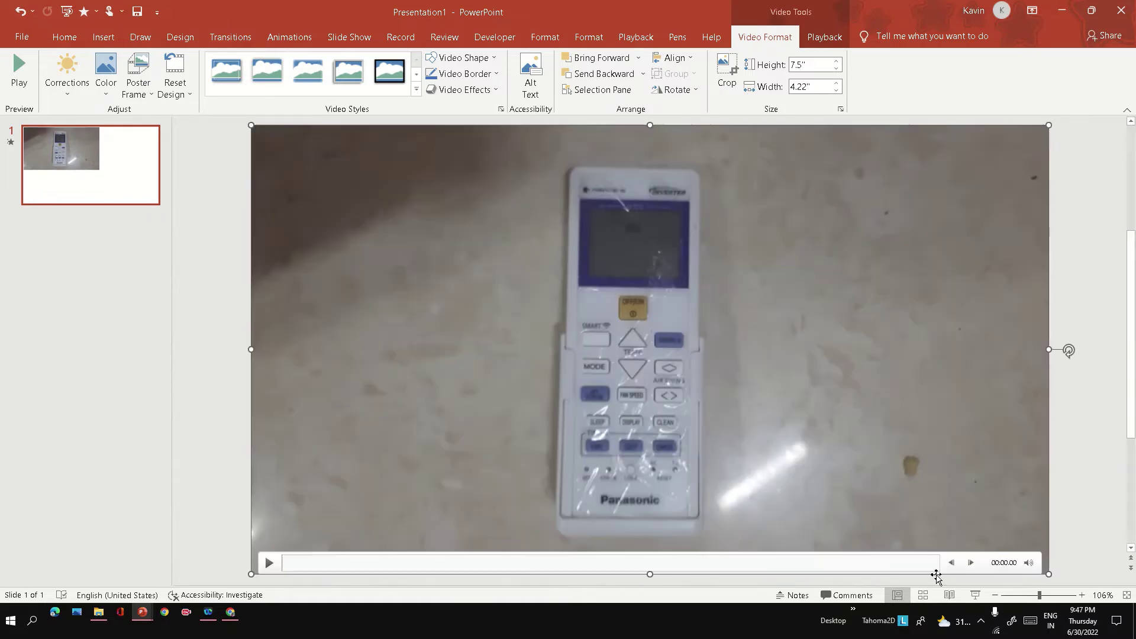
pyautogui.click(1075, 392)
pyautogui.click(803, 374)
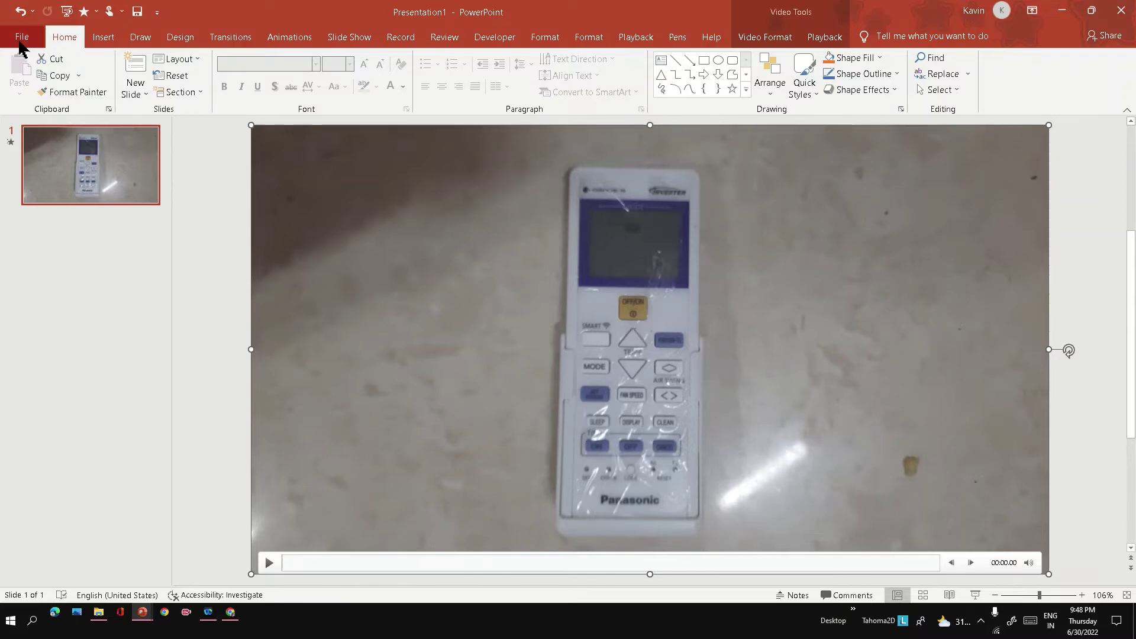
# - Export the presentation with Create a Video at Full HD (1080p) quality
pyautogui.click(21, 39)
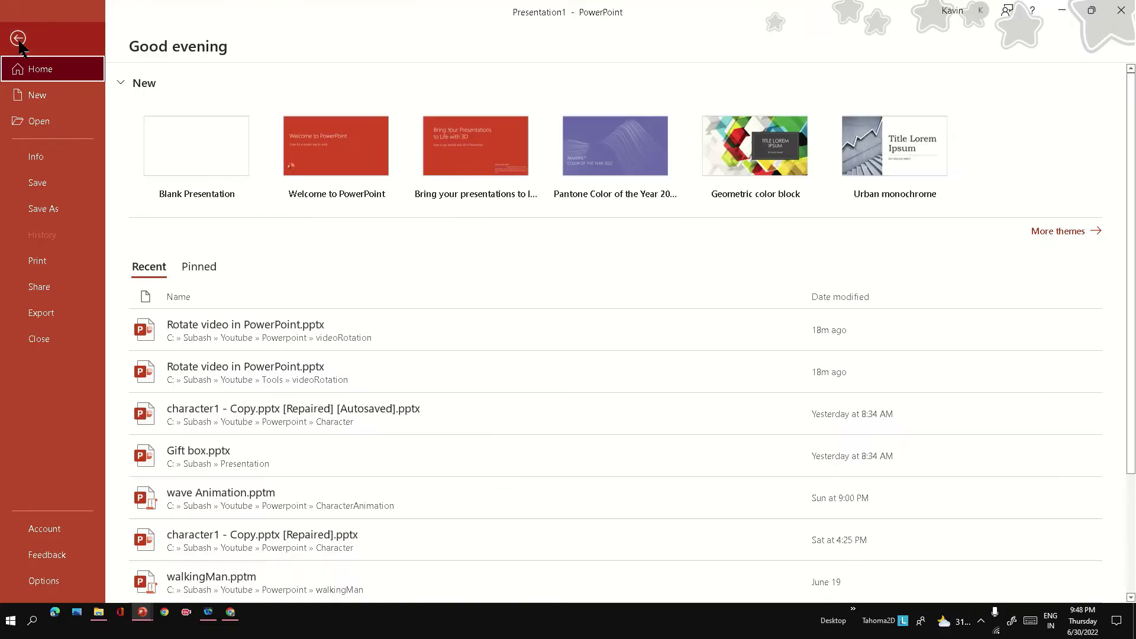
pyautogui.click(42, 317)
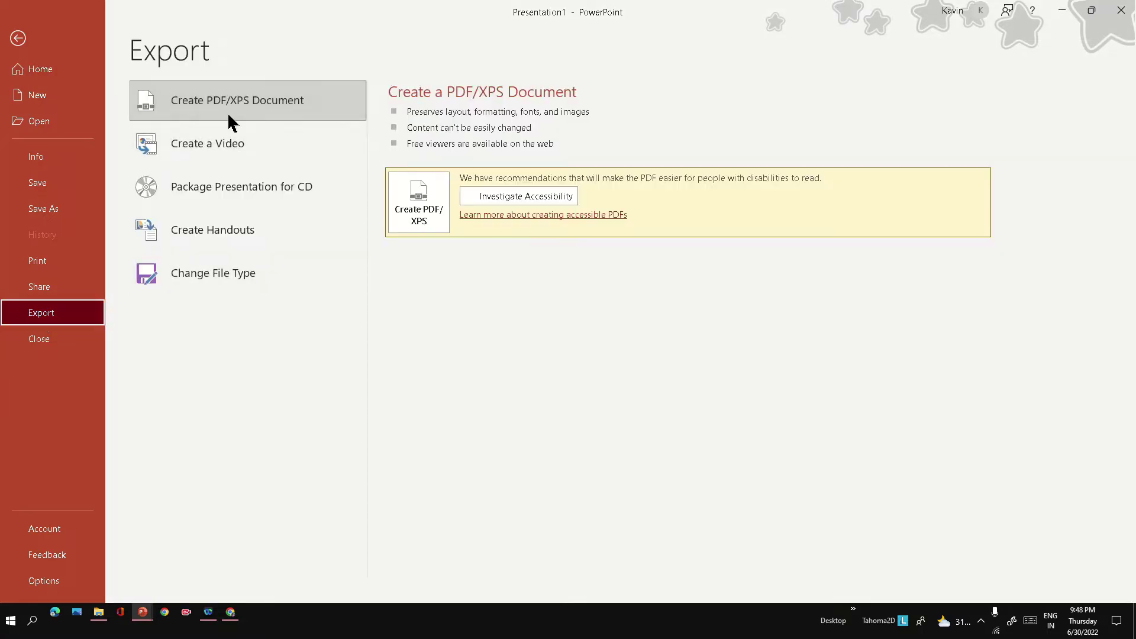
pyautogui.click(218, 148)
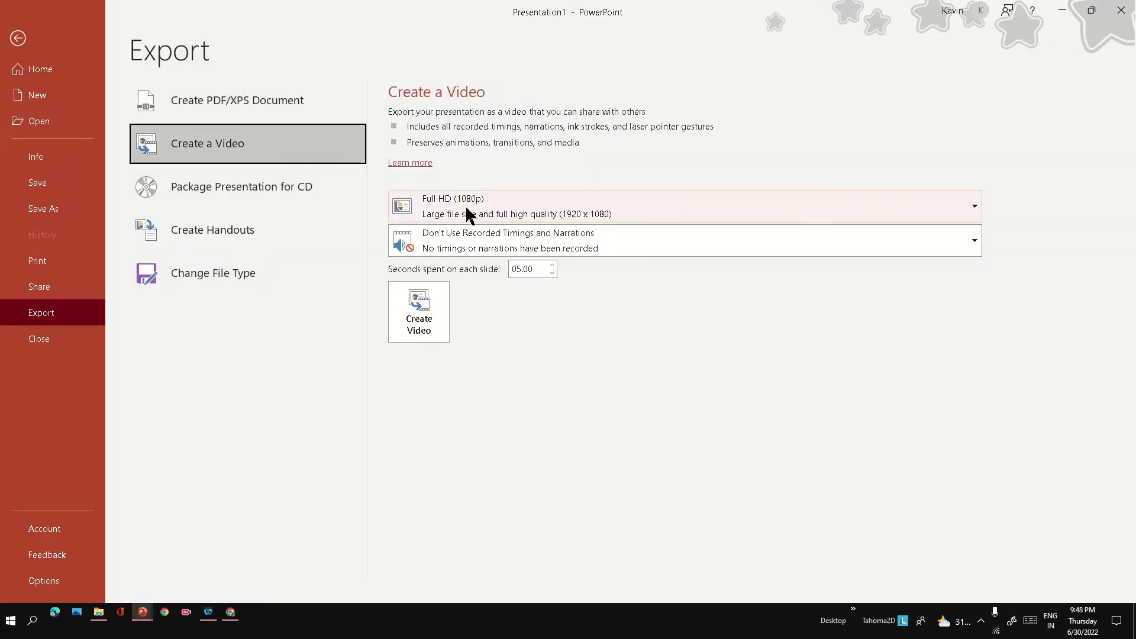
pyautogui.click(491, 212)
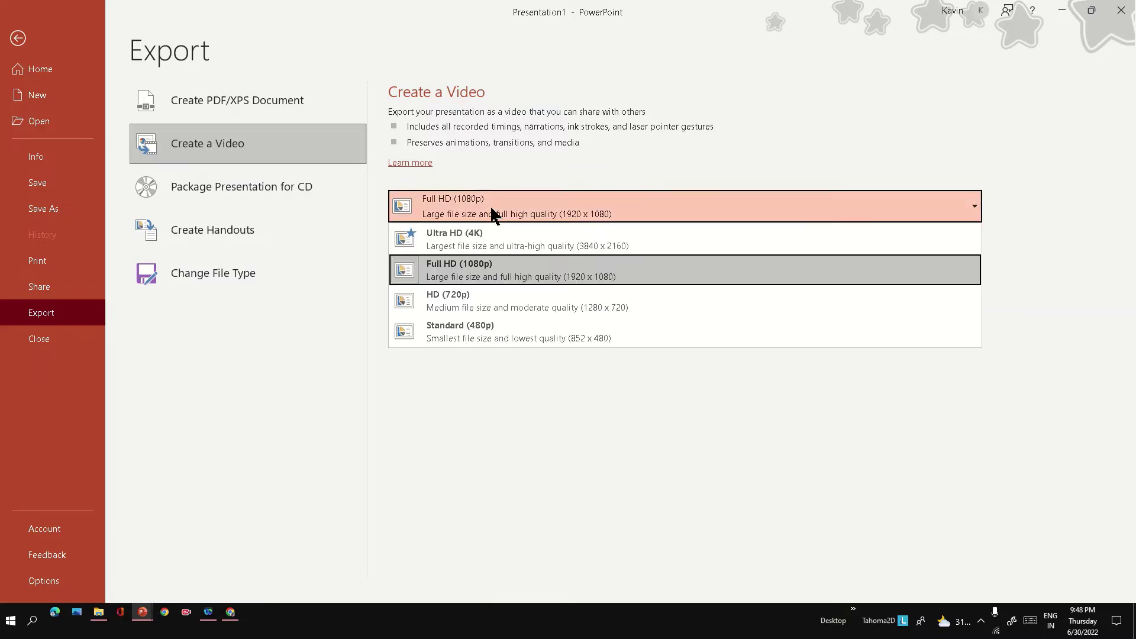
pyautogui.click(480, 274)
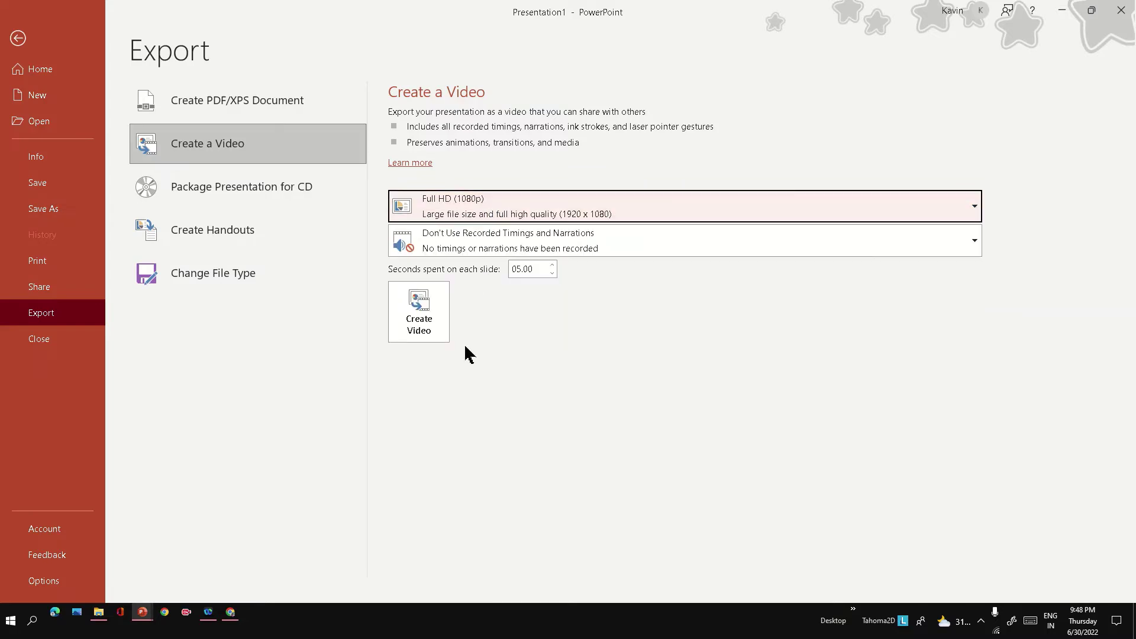
pyautogui.click(423, 331)
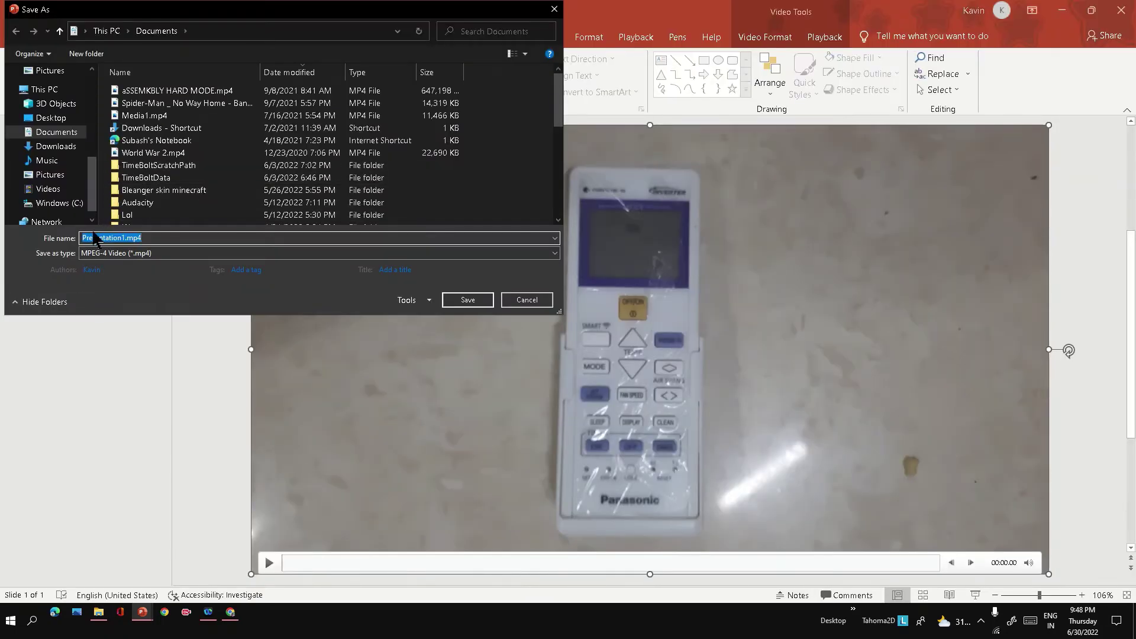
# - Save the video export as rotated.mp4 in the original clip's video folder
pyautogui.hotkey('alt', 'Tab')
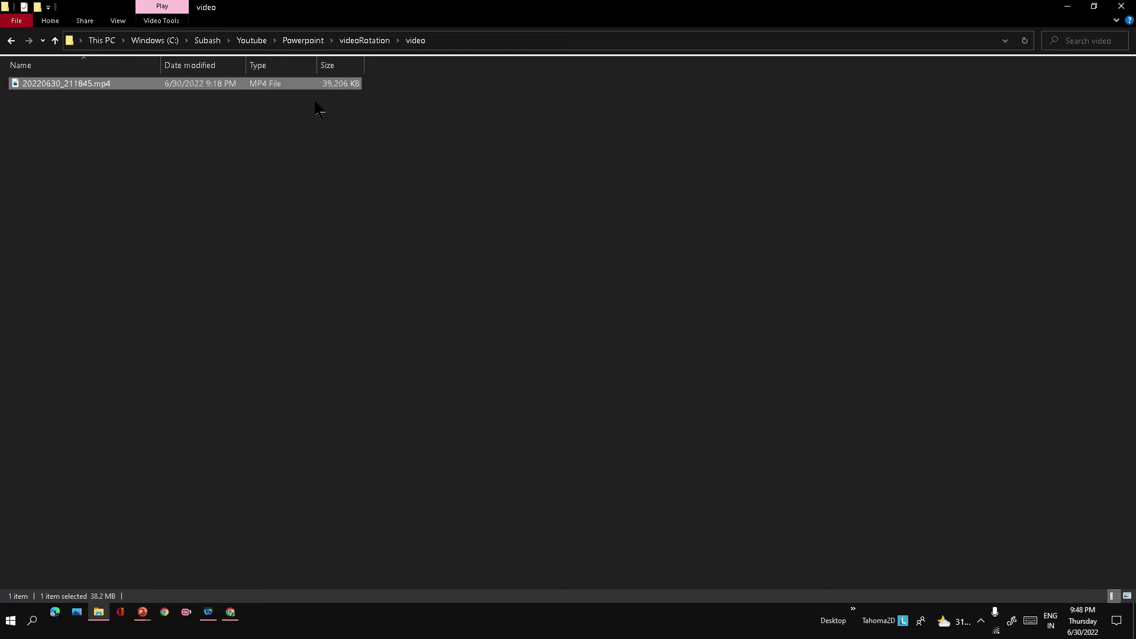
pyautogui.click(475, 41)
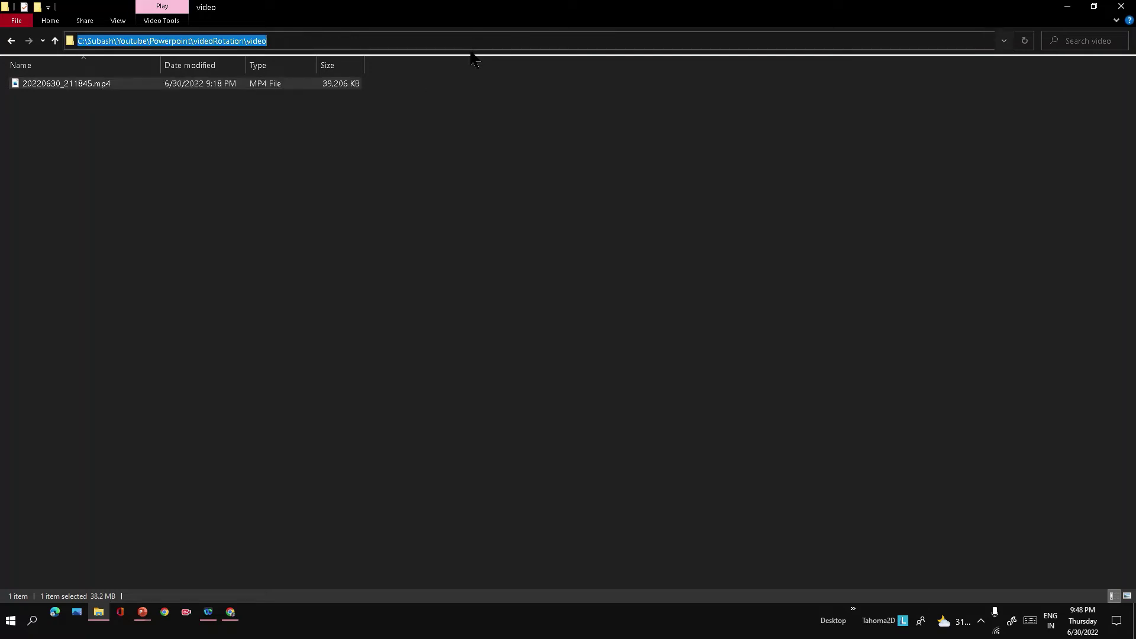
pyautogui.hotkey('ctrl', 'c')
pyautogui.hotkey('alt', 'Tab')
pyautogui.hotkey('ctrl', 'v')
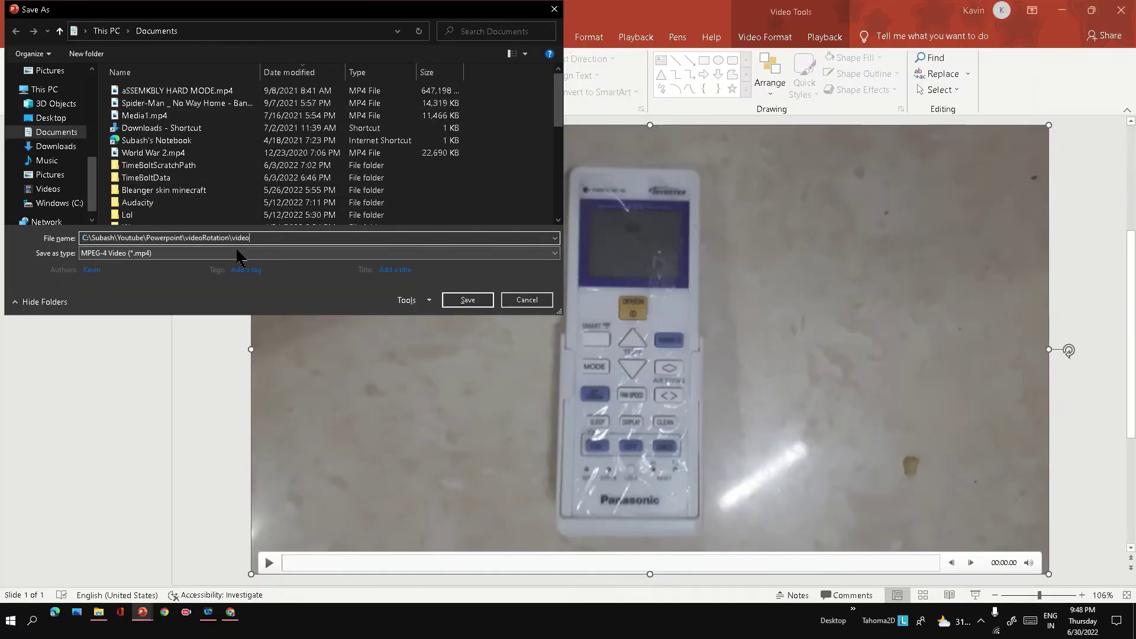
pyautogui.press('Return')
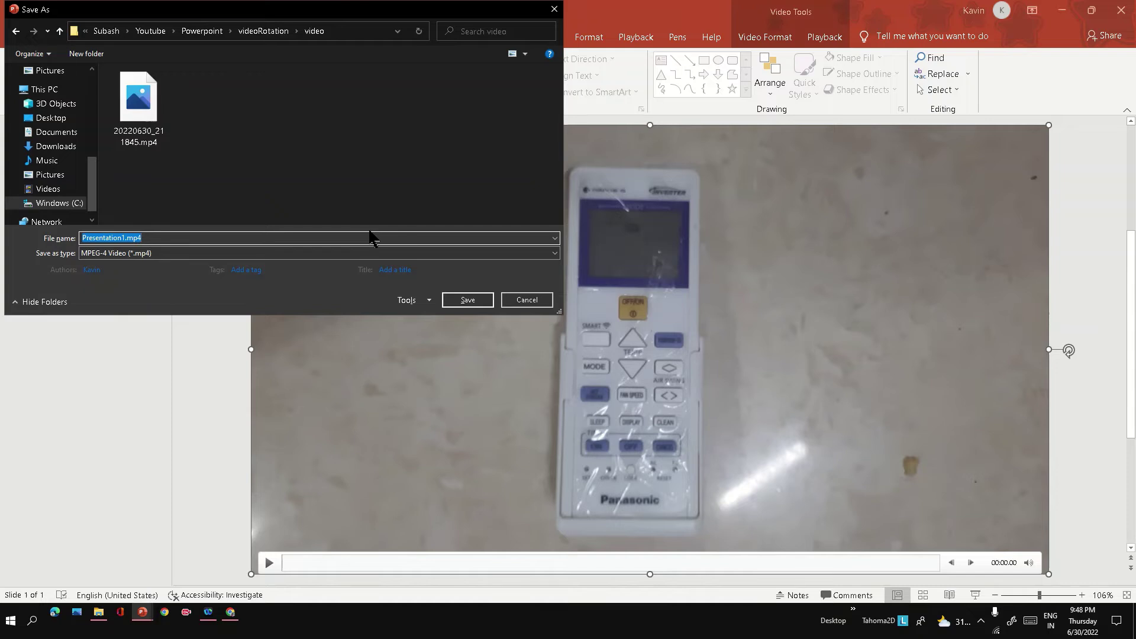
pyautogui.write('ro')
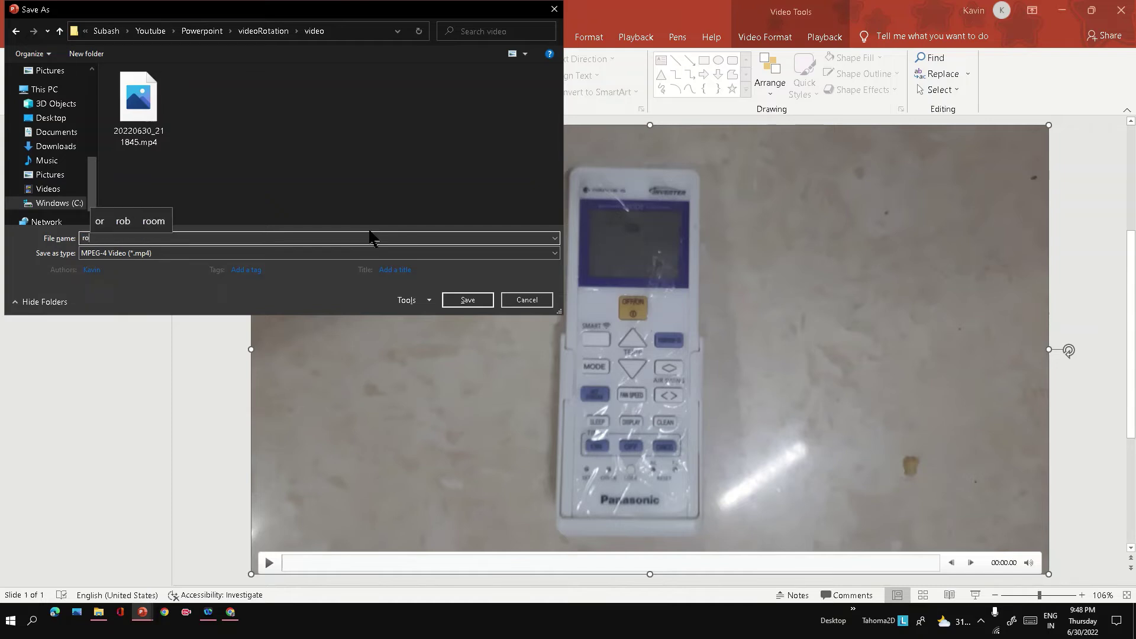
pyautogui.write('tated')
pyautogui.press('Return')
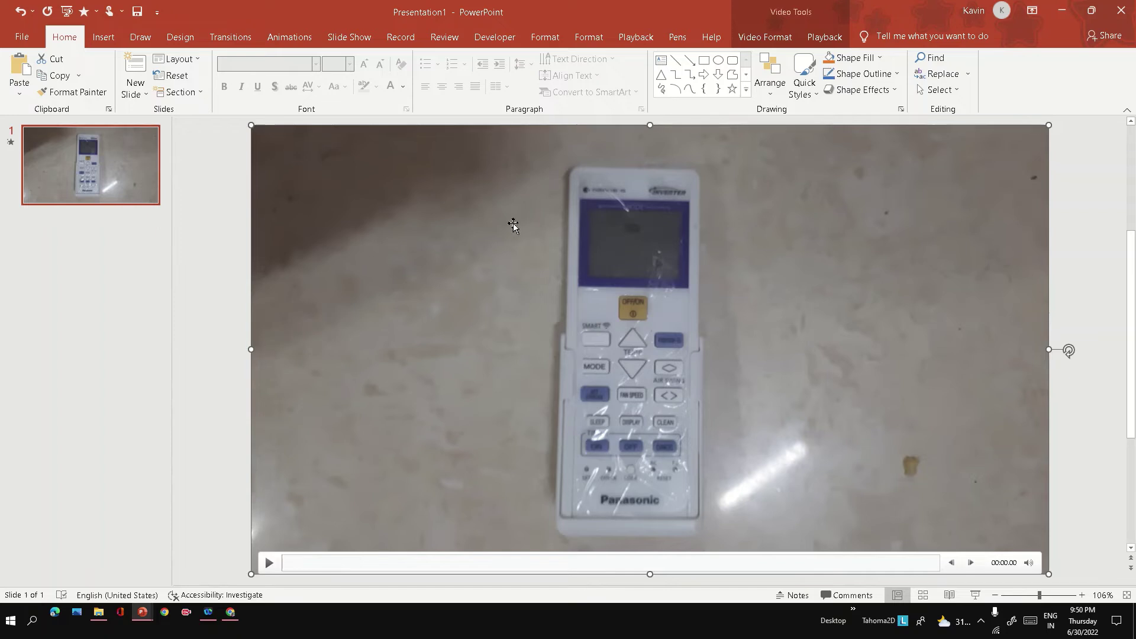
# - Play rotated.mp4 in Photos to confirm it is upright, then return to PowerPoint
pyautogui.hotkey('alt', 'Tab')
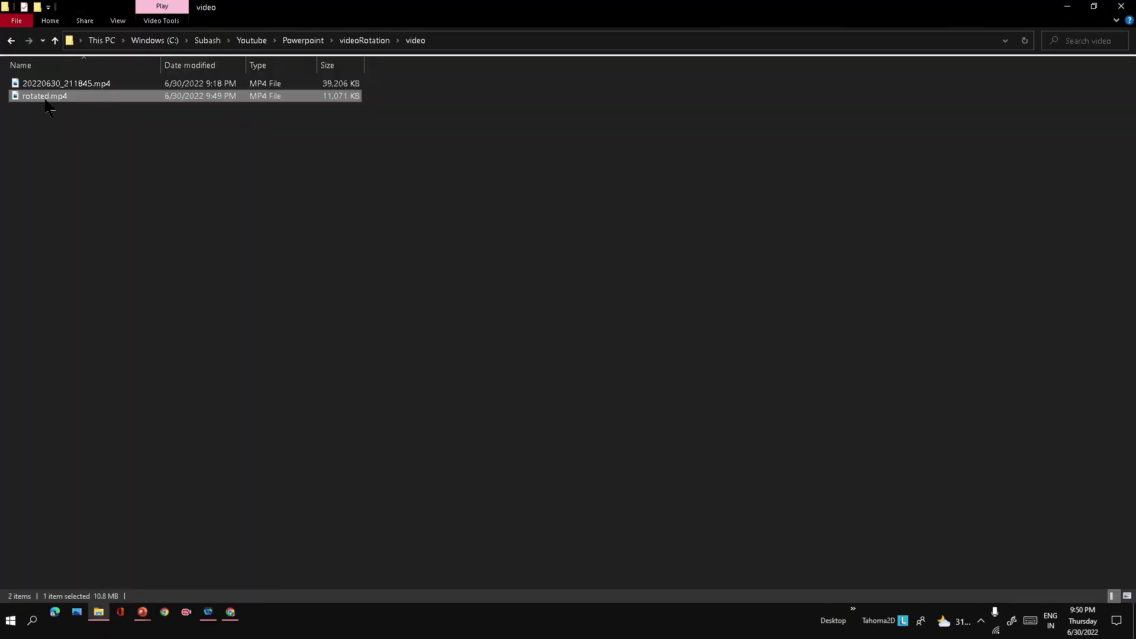
pyautogui.doubleClick(86, 101)
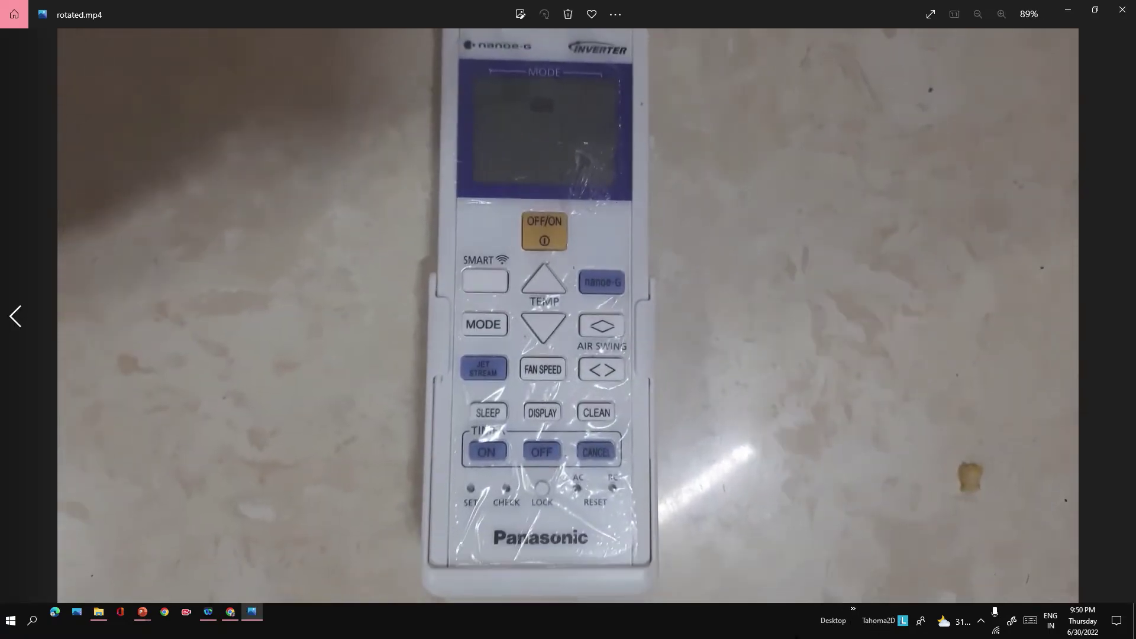
pyautogui.hotkey('alt', 'Tab')
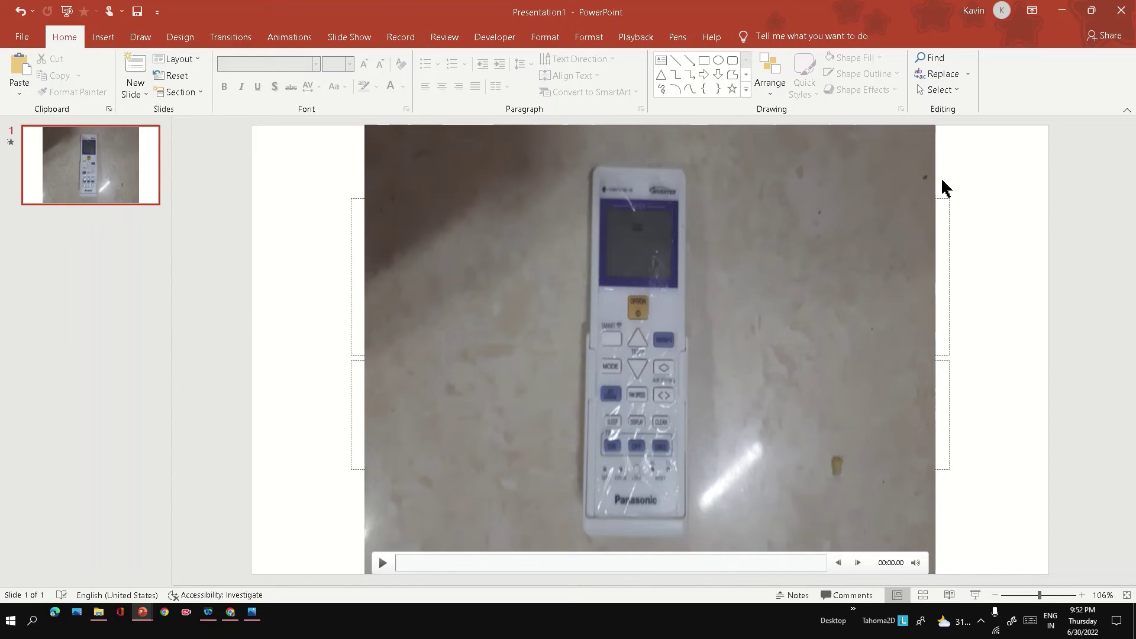
# - Give the slide a solid background fill using the grey eyedropper-sampled from the video's floor
pyautogui.rightClick(970, 169)
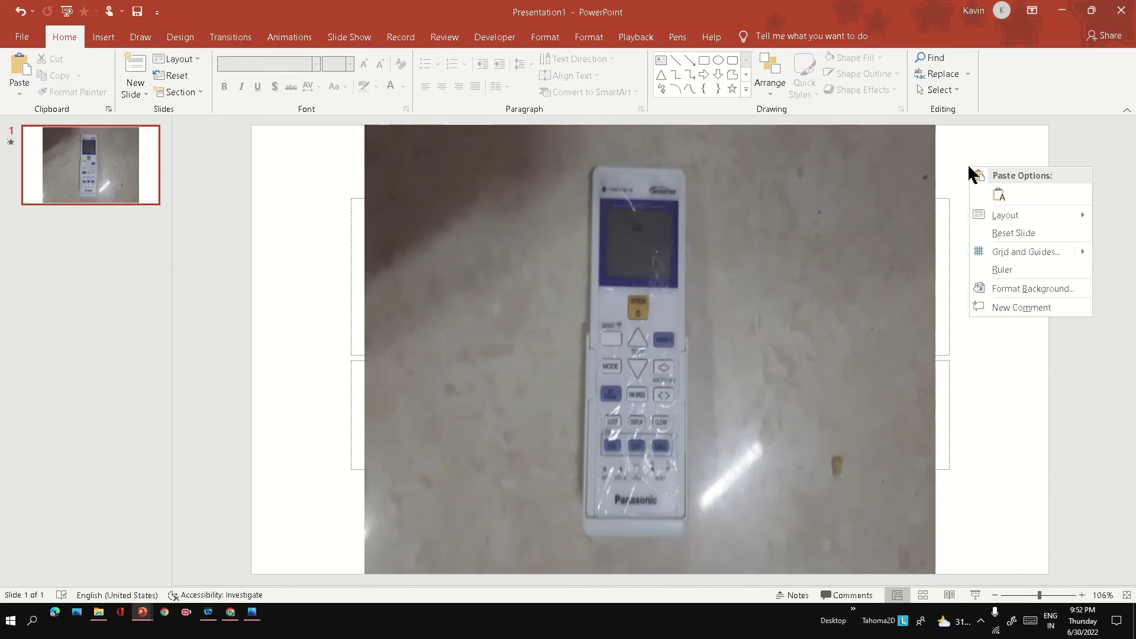
pyautogui.click(1001, 289)
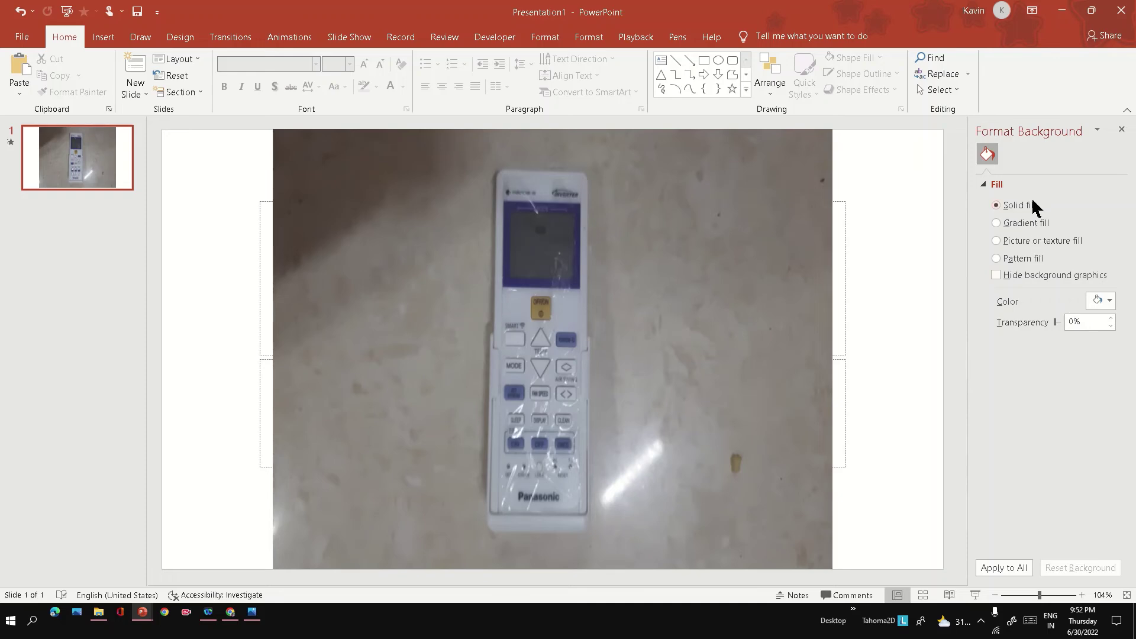
pyautogui.click(1108, 303)
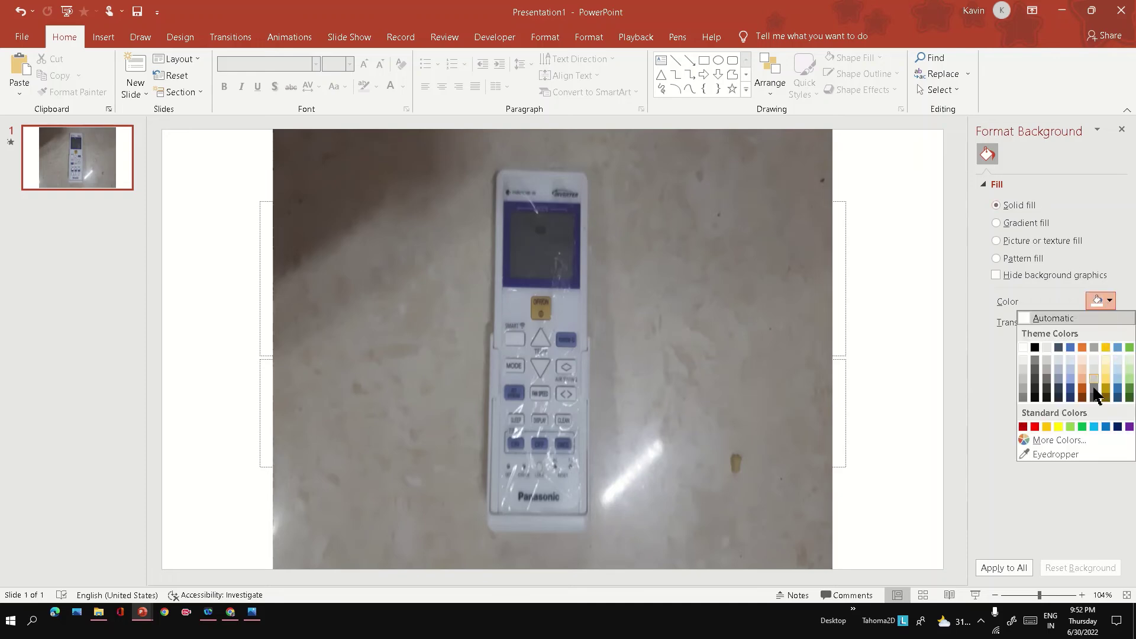
pyautogui.click(1065, 456)
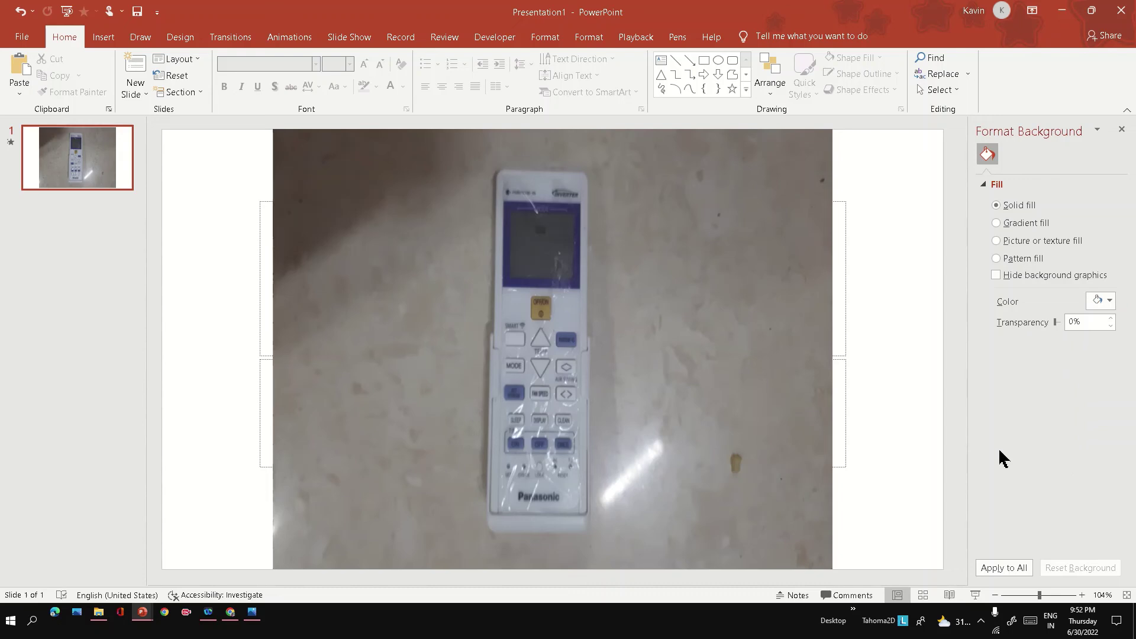
pyautogui.click(806, 320)
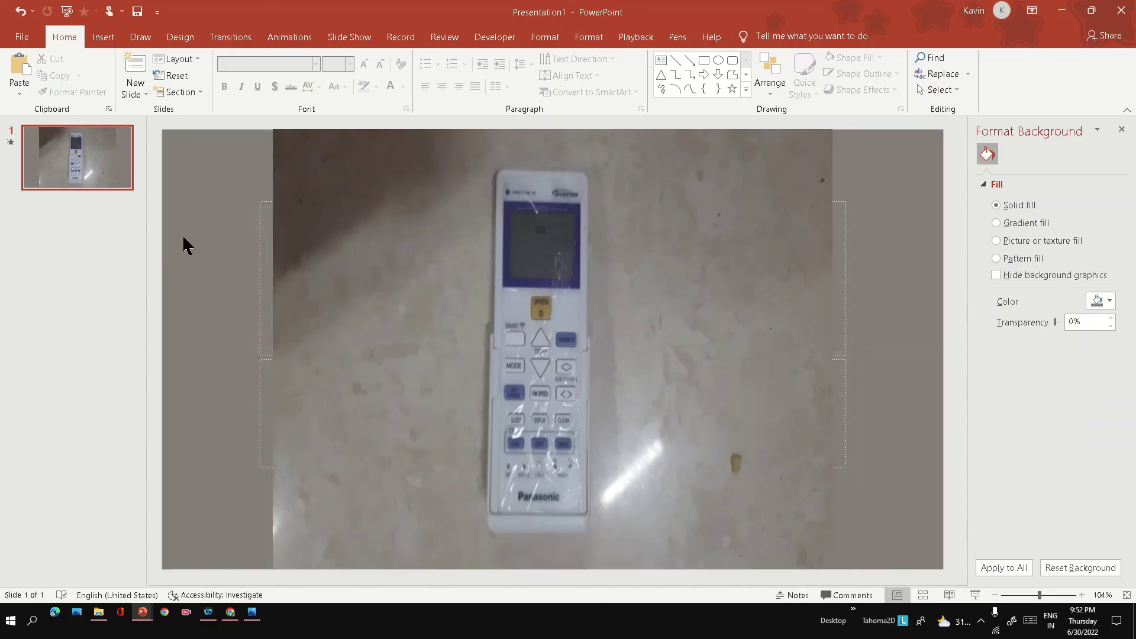
pyautogui.moveTo(539, 221)
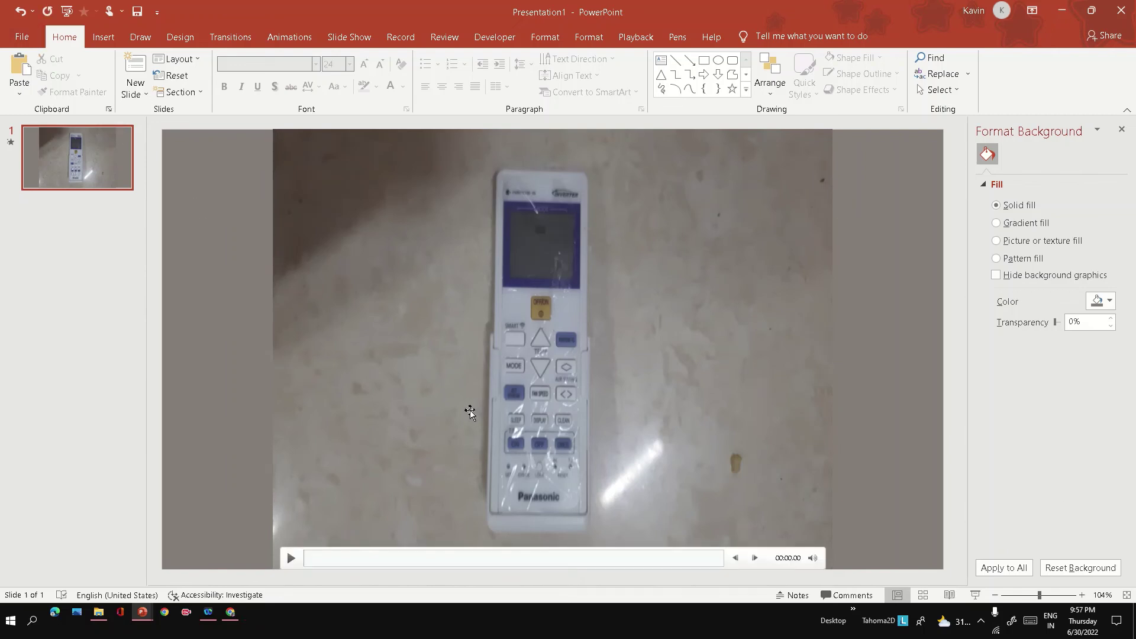
# - Open rotated_1.mp4 from the video folder to play it in Photos
pyautogui.hotkey('alt', 'Tab')
pyautogui.hotkey('alt', 'Tab')
pyautogui.hotkey('alt', 'Tab')
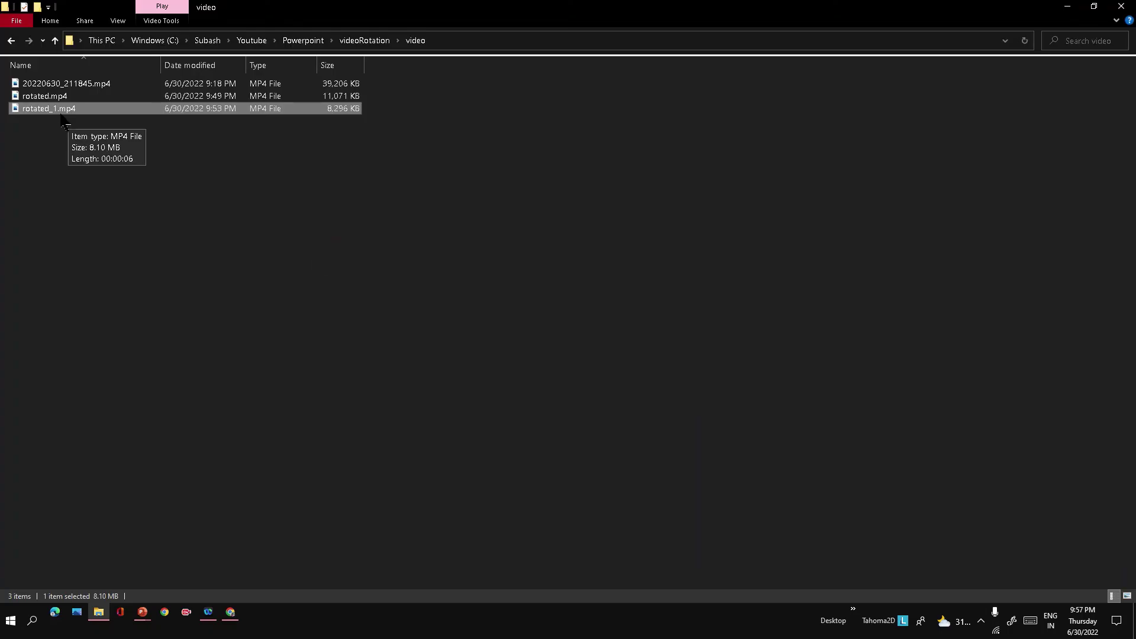
pyautogui.doubleClick(98, 110)
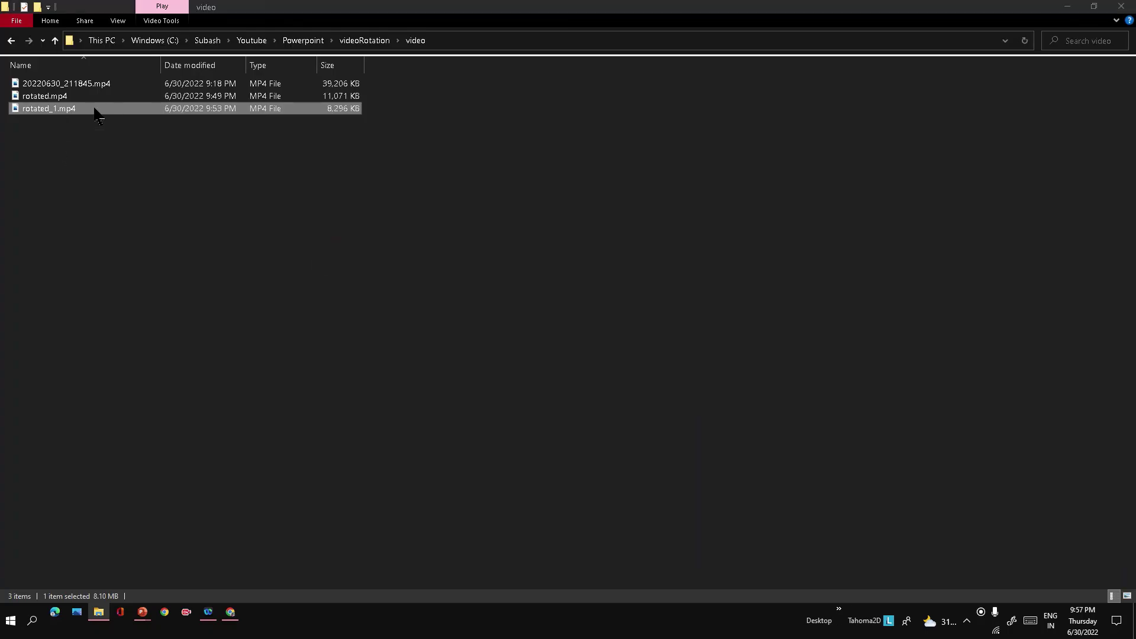